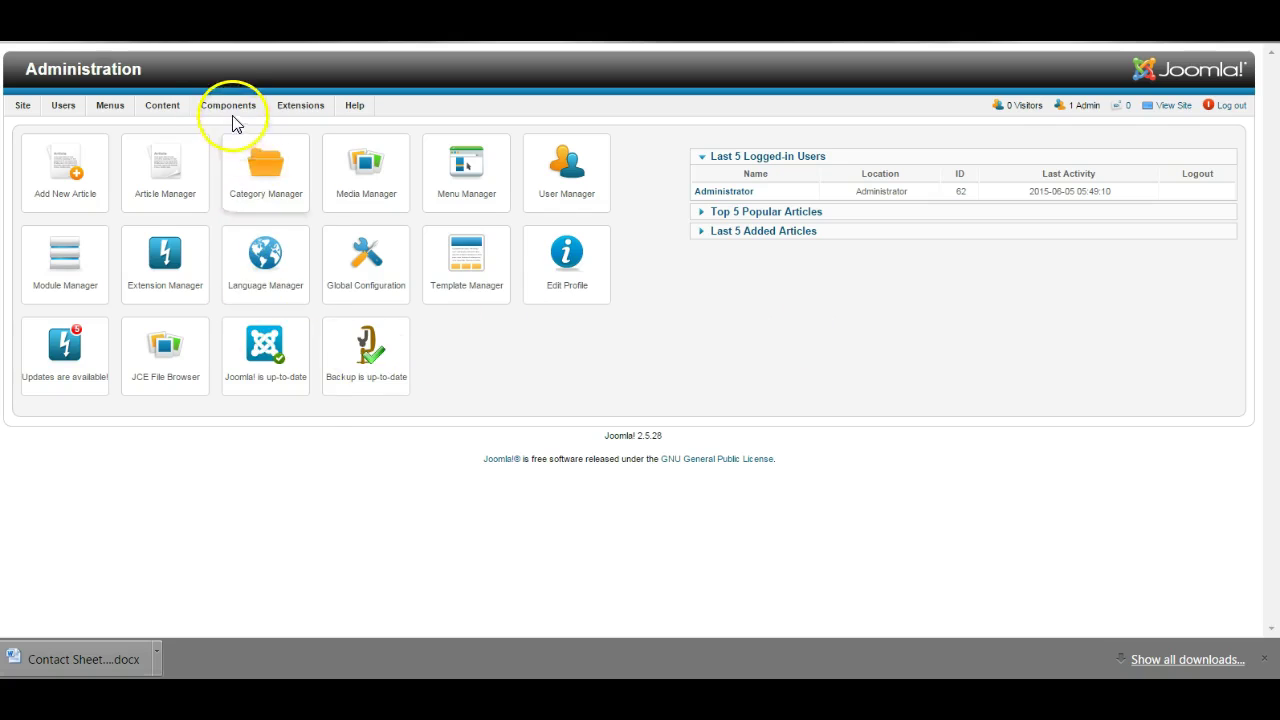
Open the Auto IP Blocking Administration list in the Web Application Firewall of Admin Tools.
mouse_move(233, 112)
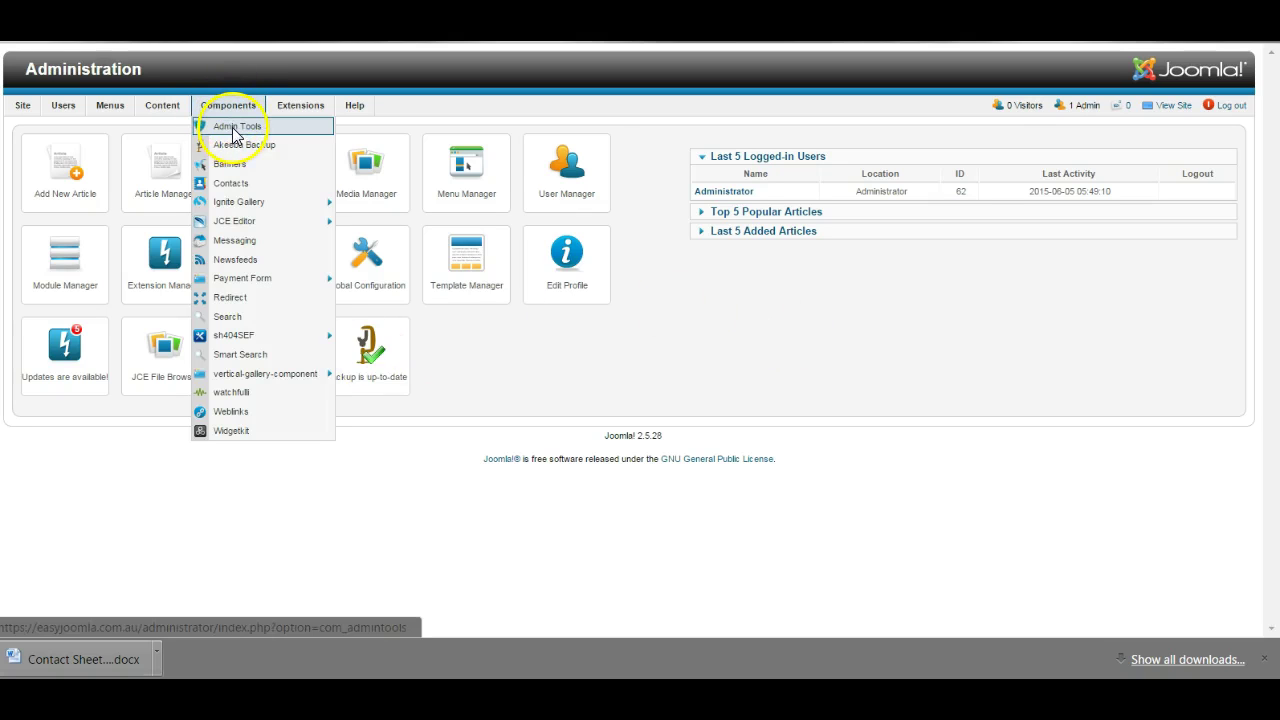
click(234, 134)
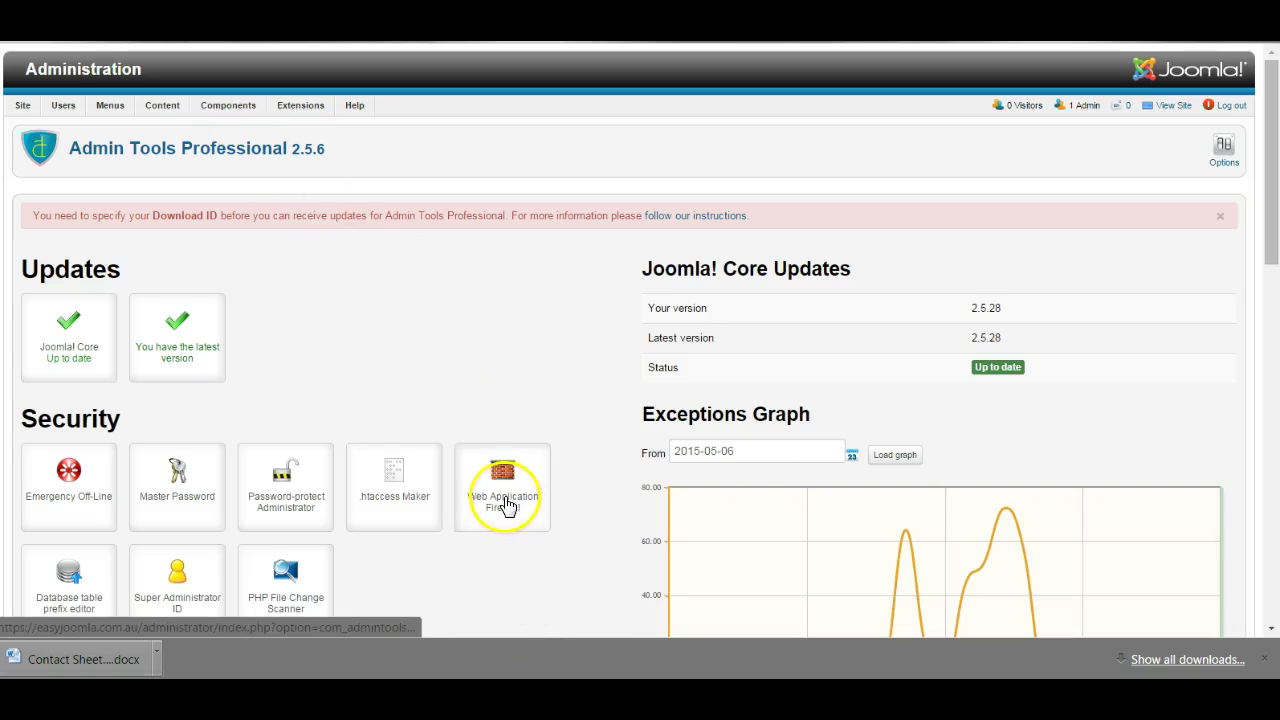
click(508, 482)
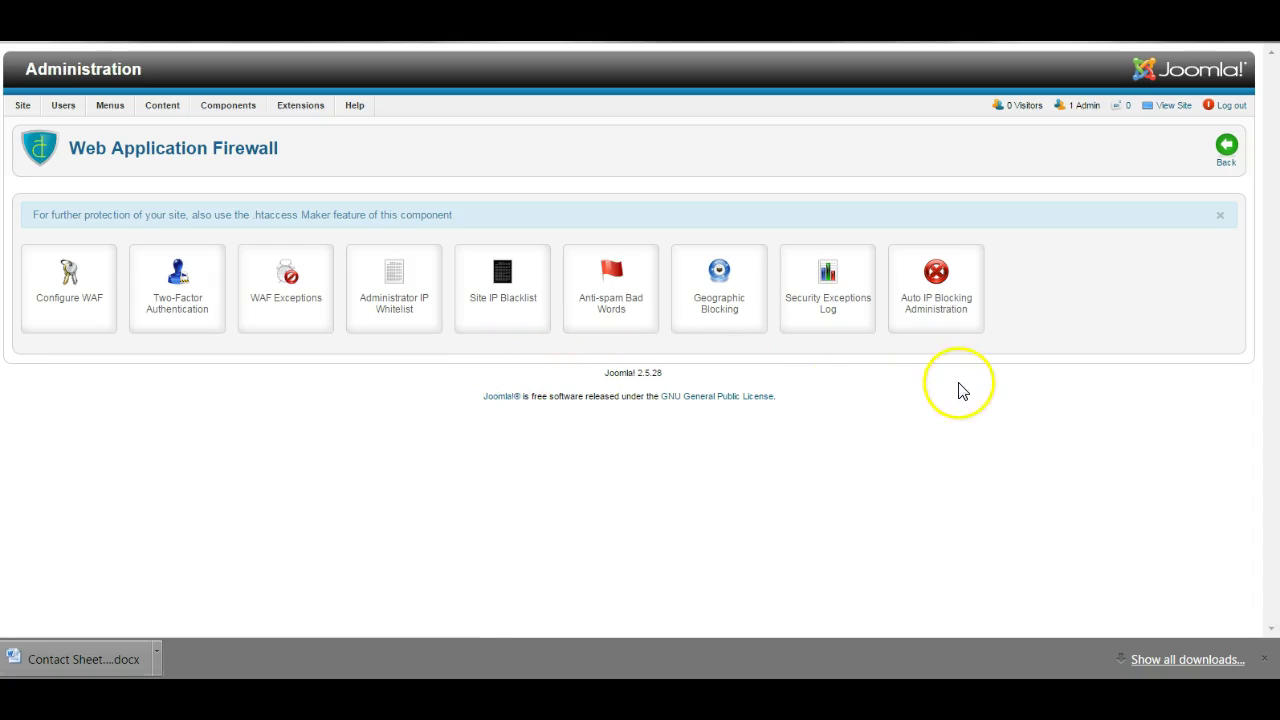
click(938, 312)
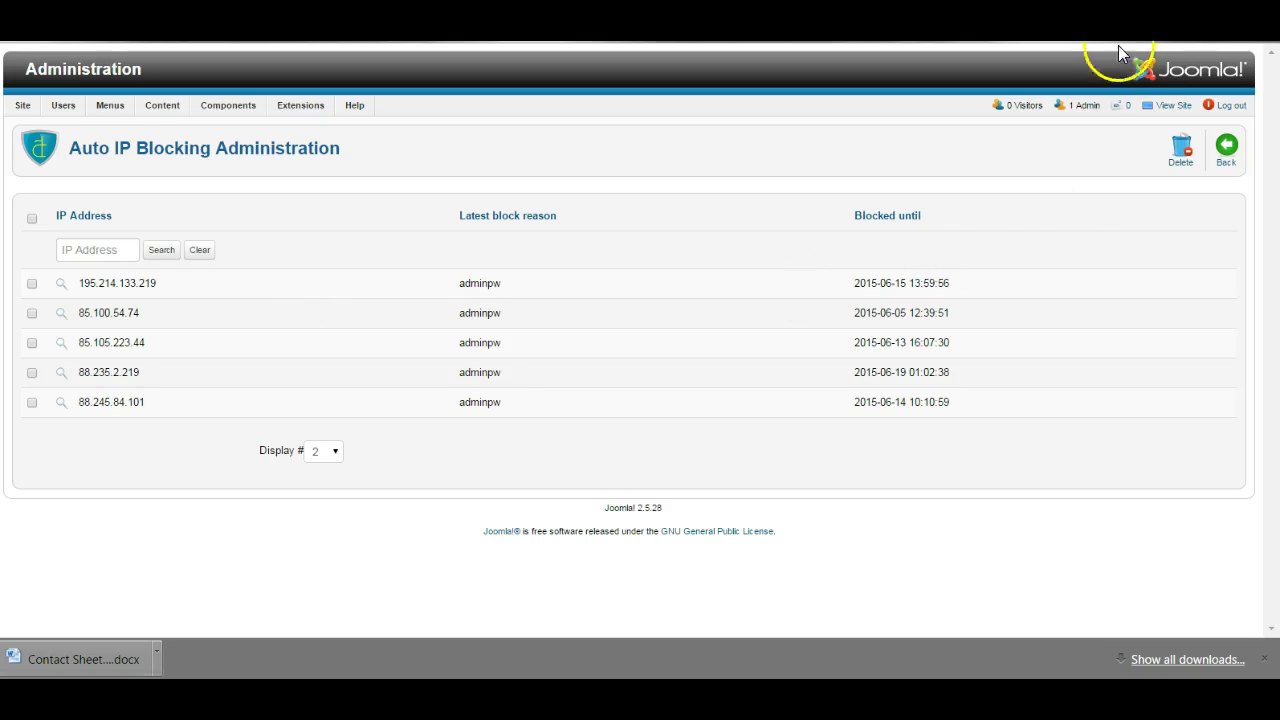
Search Google for "what is my ip" in a new tab and select the public IP address in the result.
key(ctrl+t)
text(google)
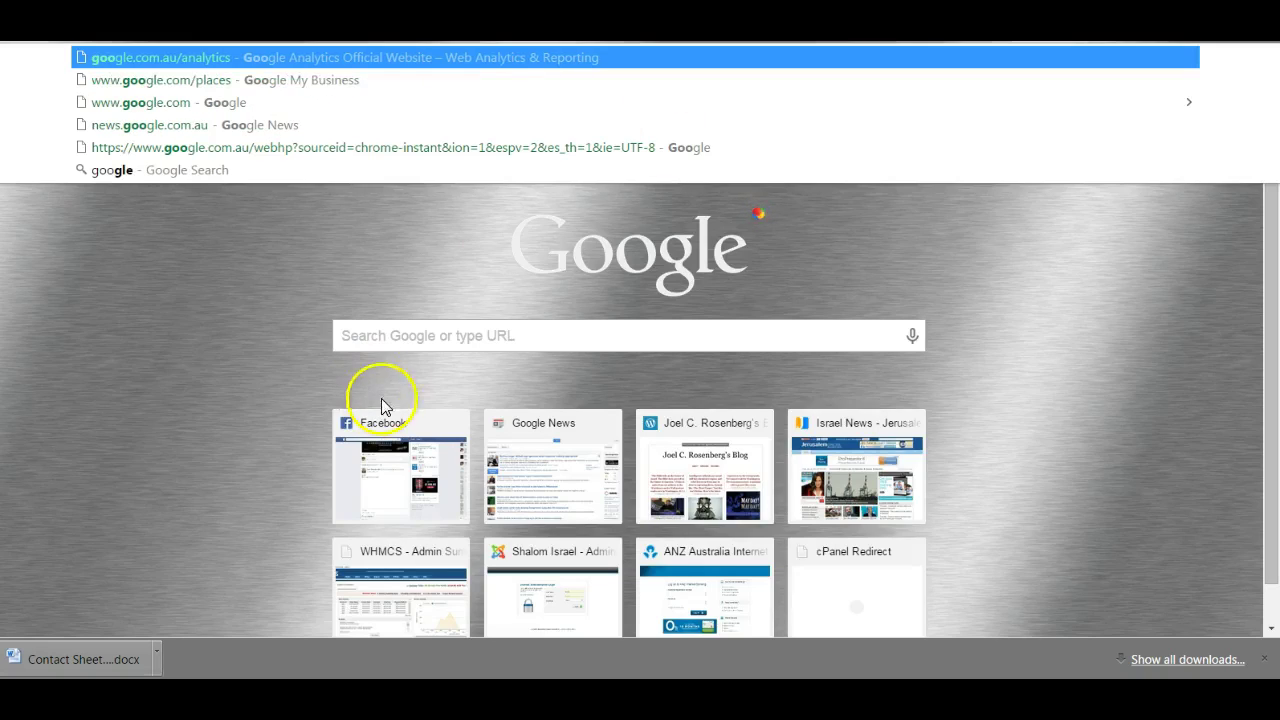
click(405, 338)
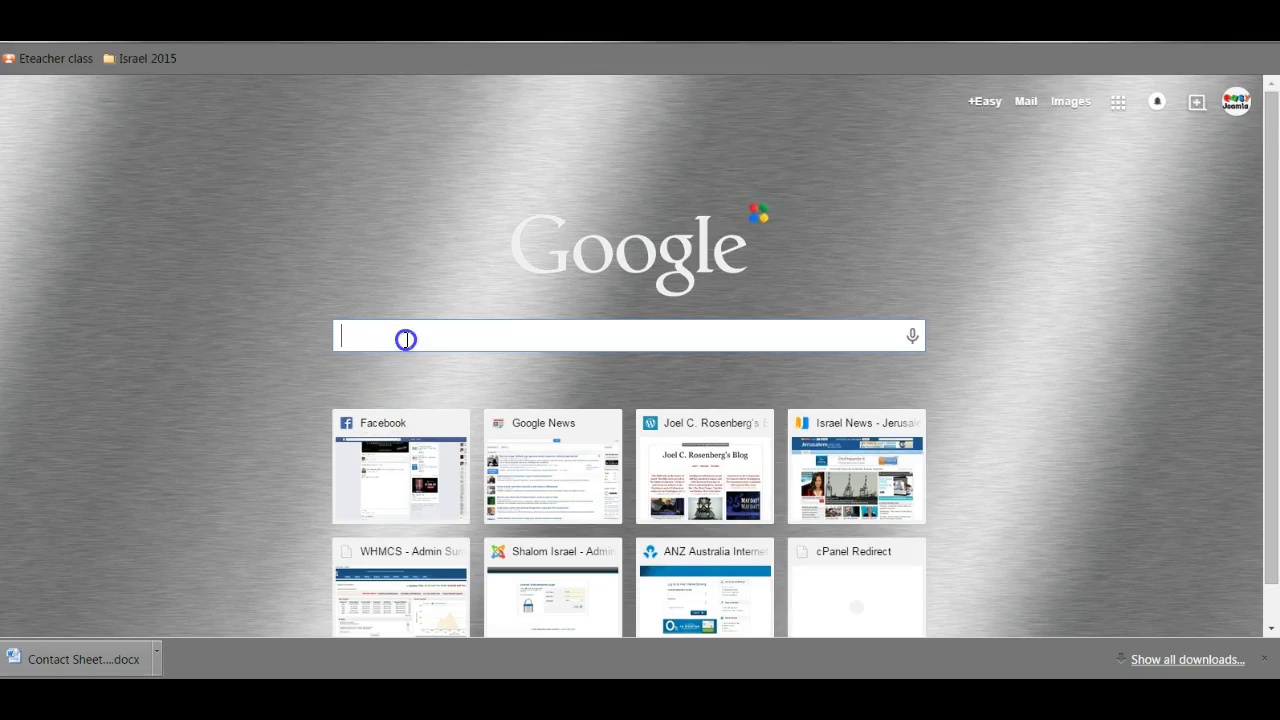
text(what is my ip)
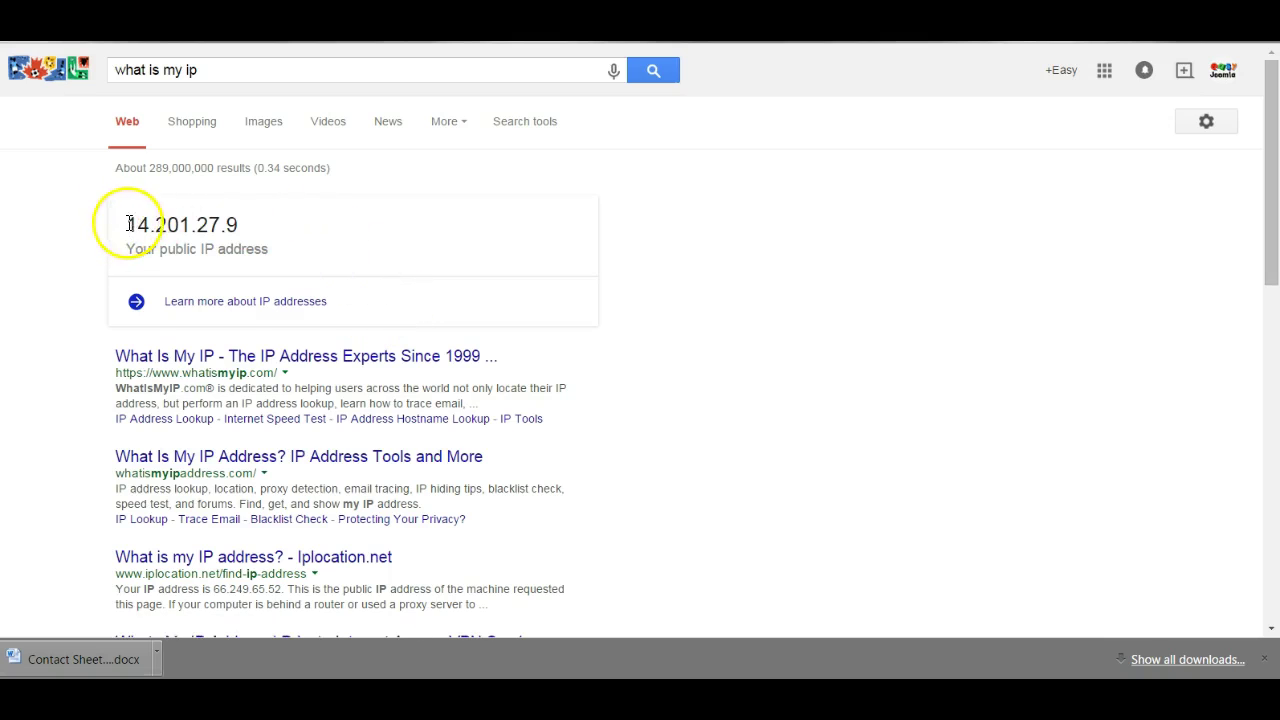
drag(125, 224, 238, 226)
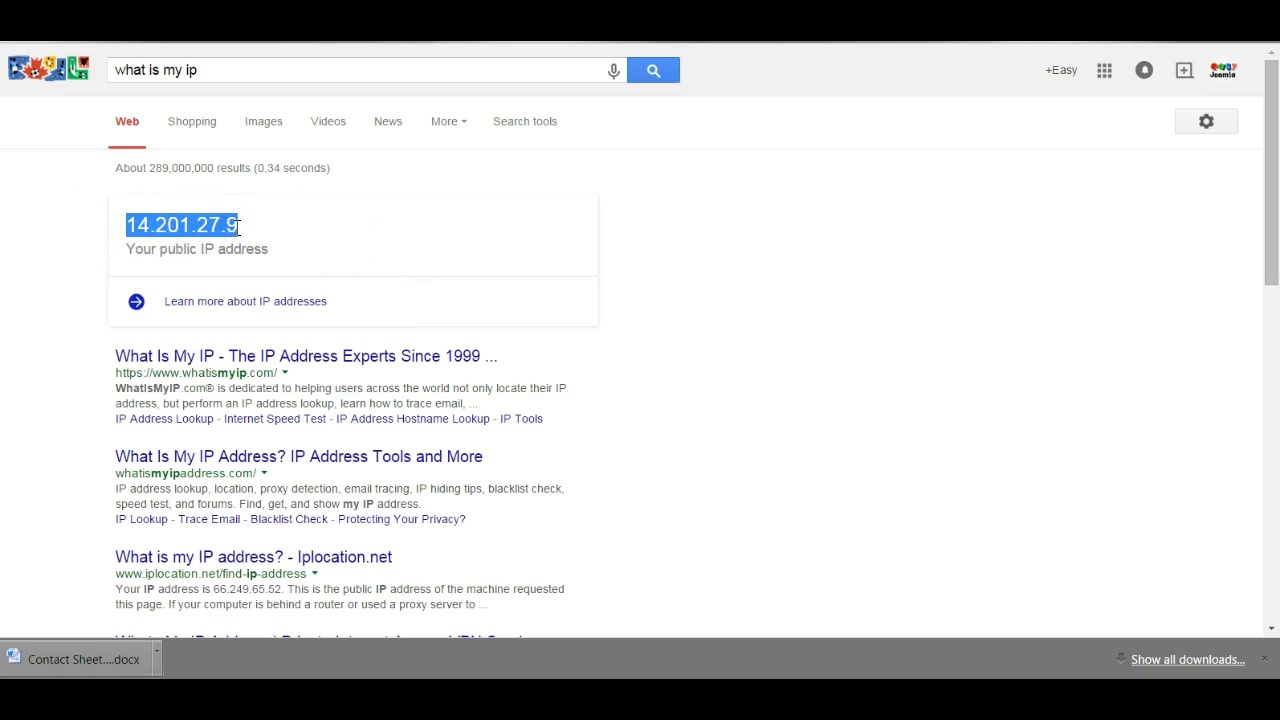
Mark the blocked entry 85.100.54.74 in the auto IP blocking list and go back to the Web Application Firewall page.
key(ctrl+Tab)
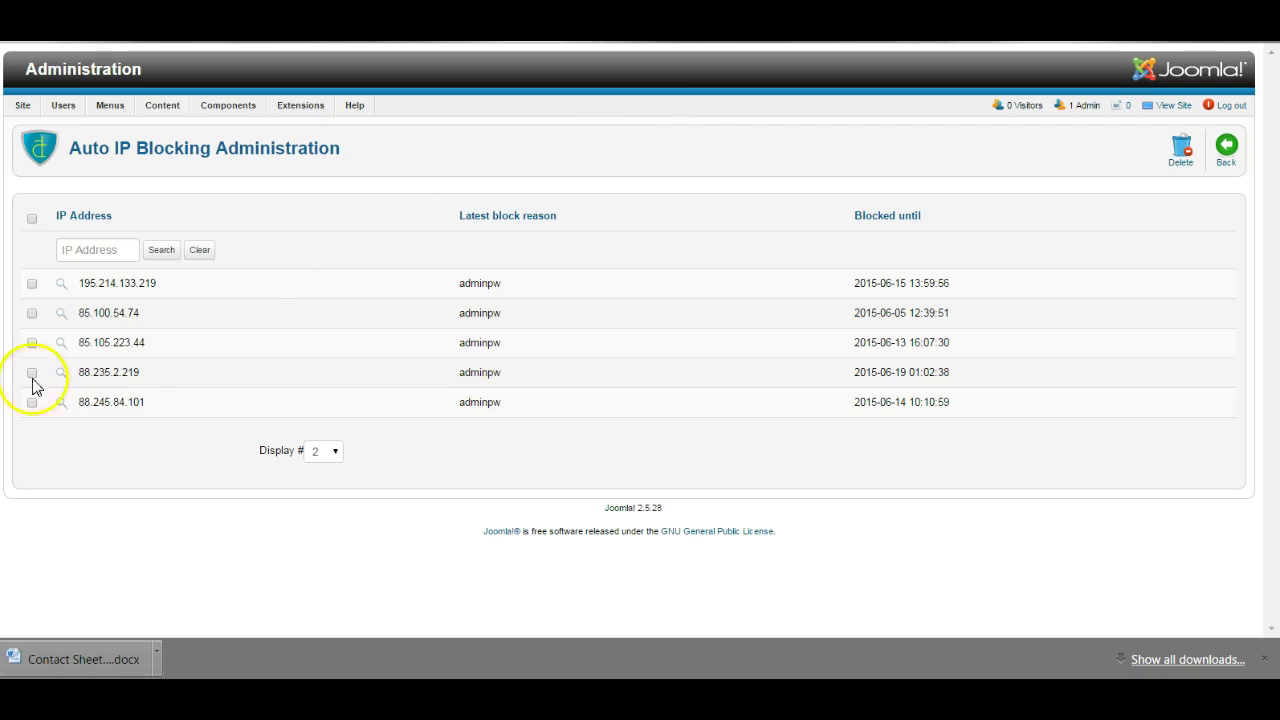
click(31, 313)
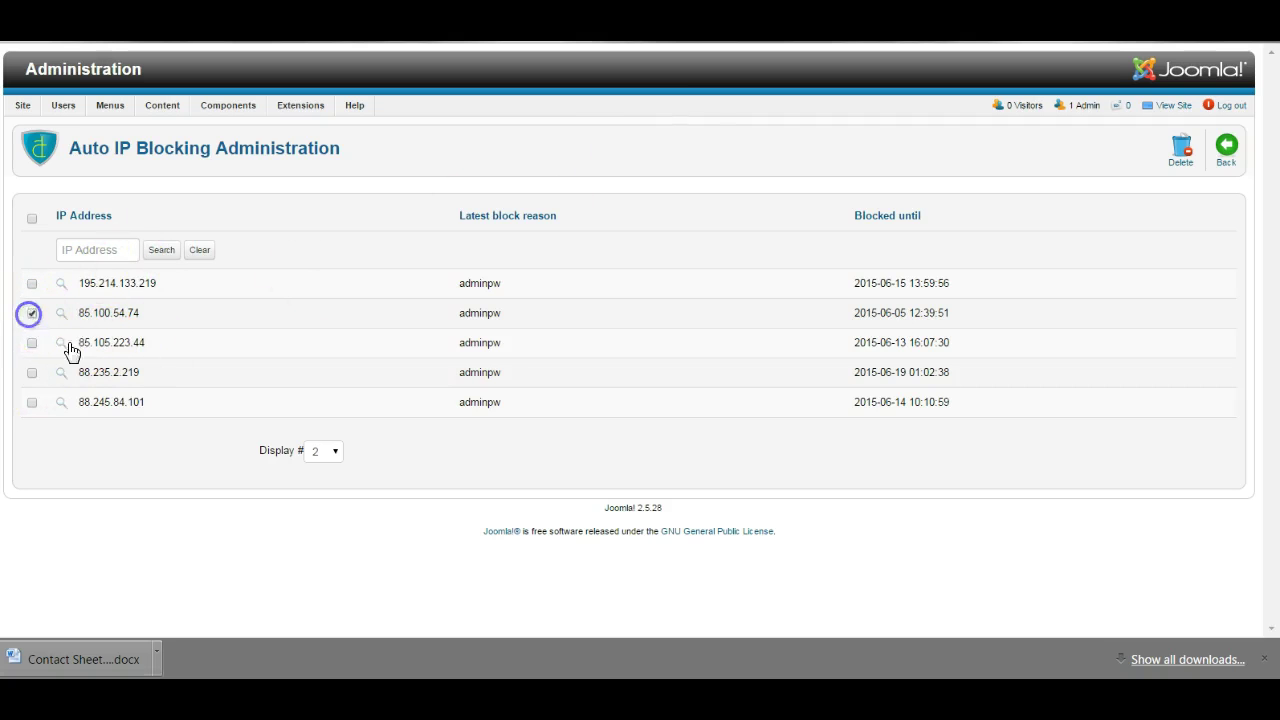
click(1182, 155)
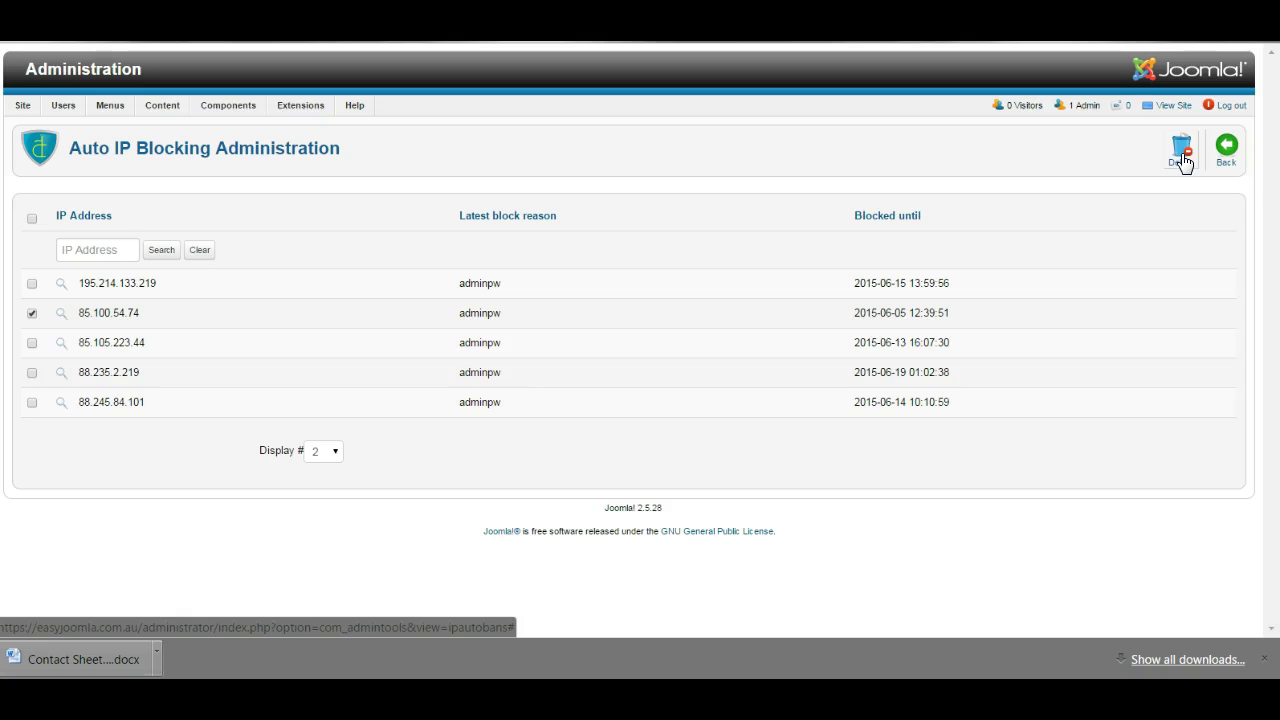
click(1228, 150)
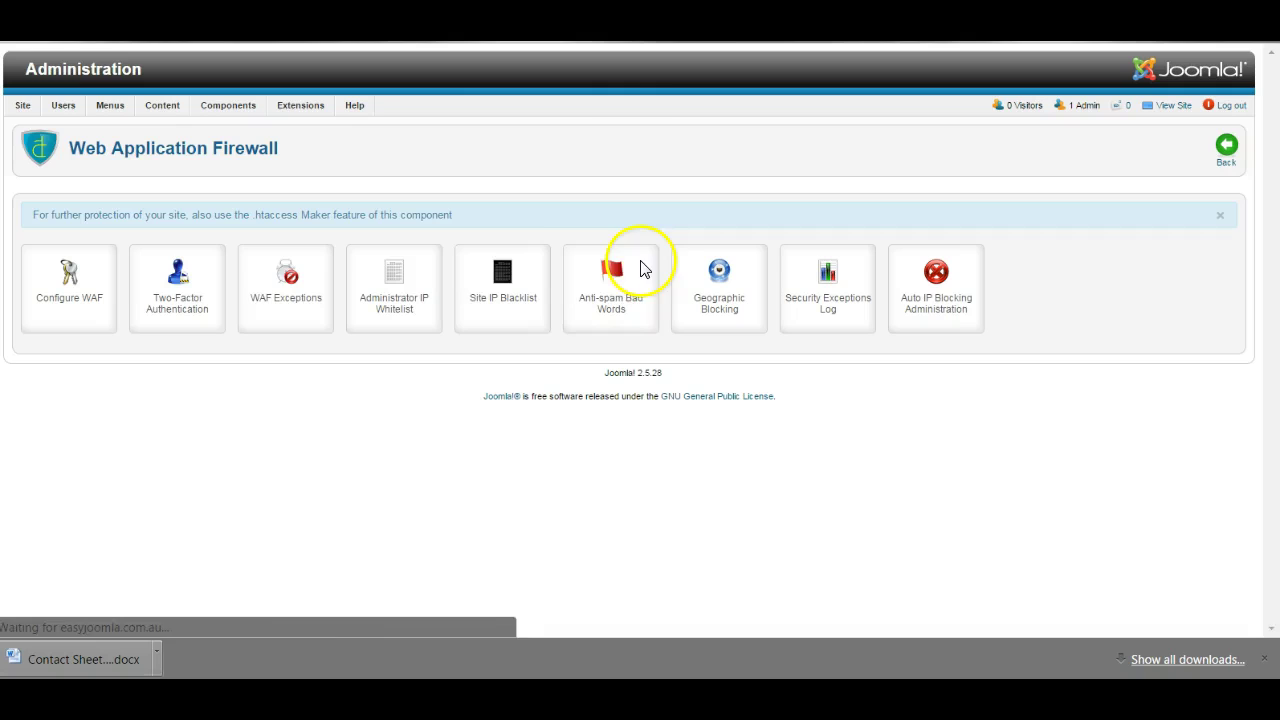
Open the User Manager to view the site's user accounts.
mouse_move(62, 106)
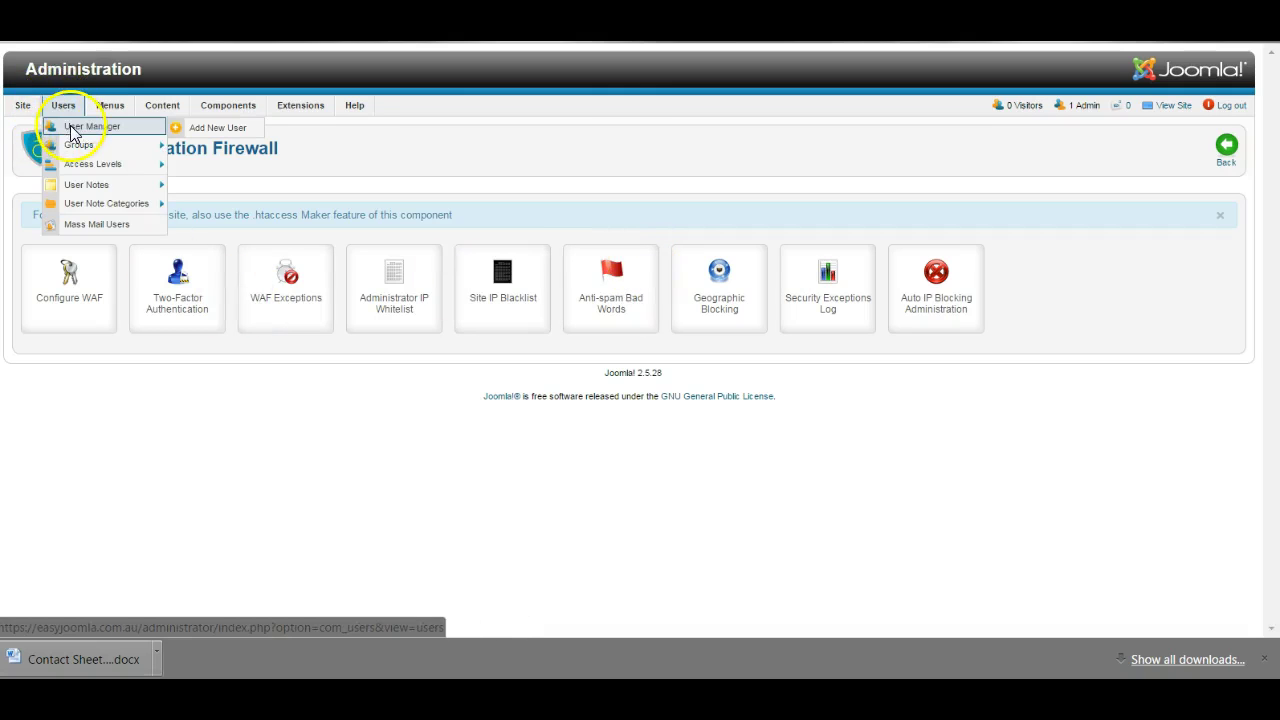
click(76, 128)
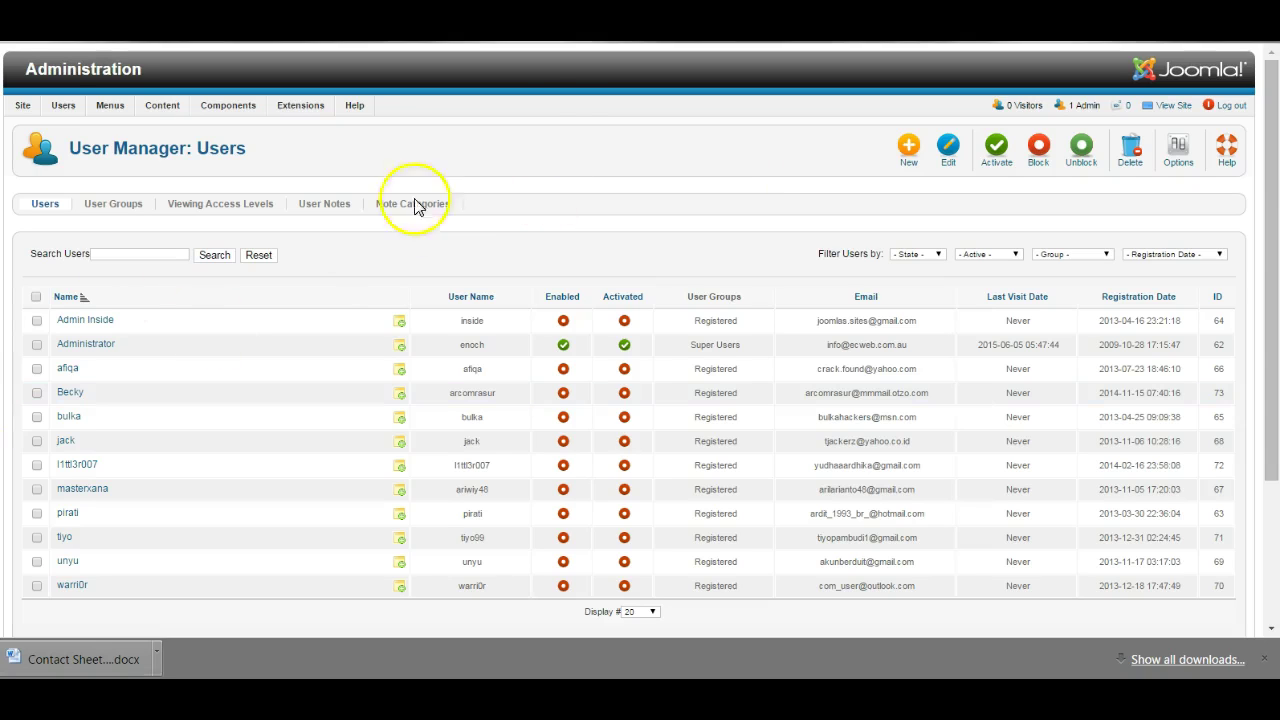
Switch to the cPanel File Manager and open the admintools folder inside public_html/plugins/system/admintools.
key(ctrl+Tab)
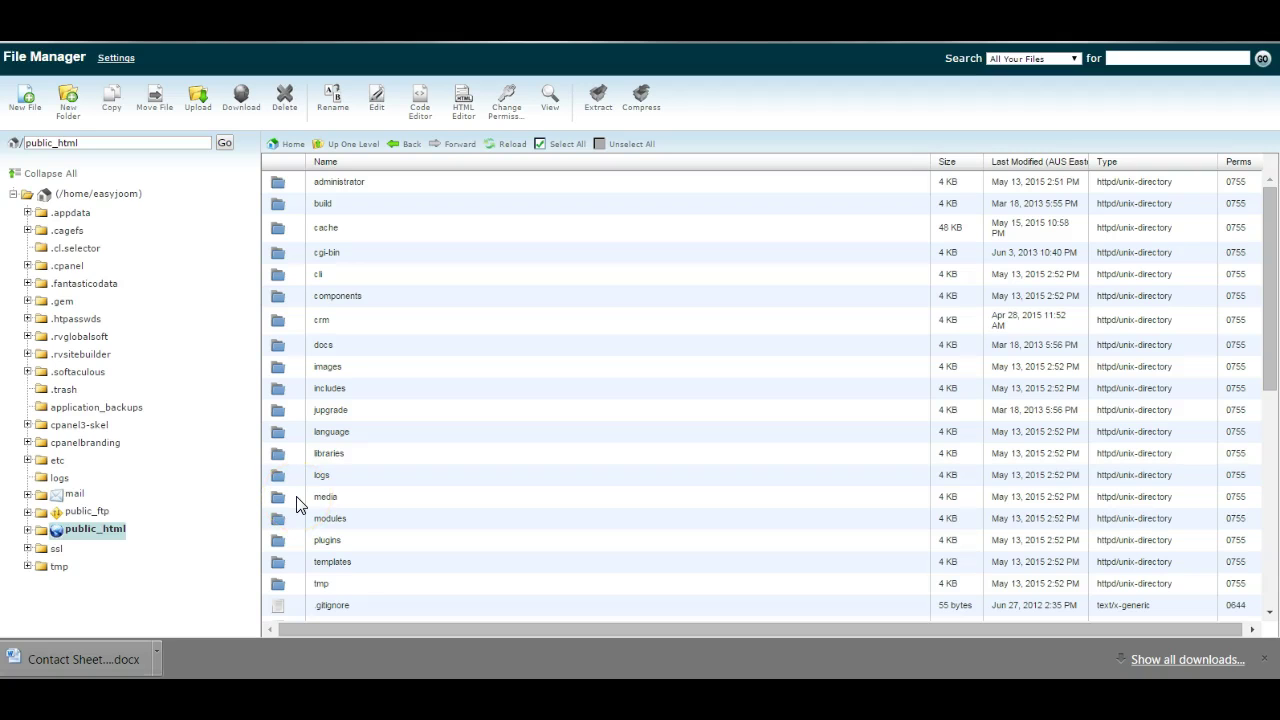
double_click(295, 541)
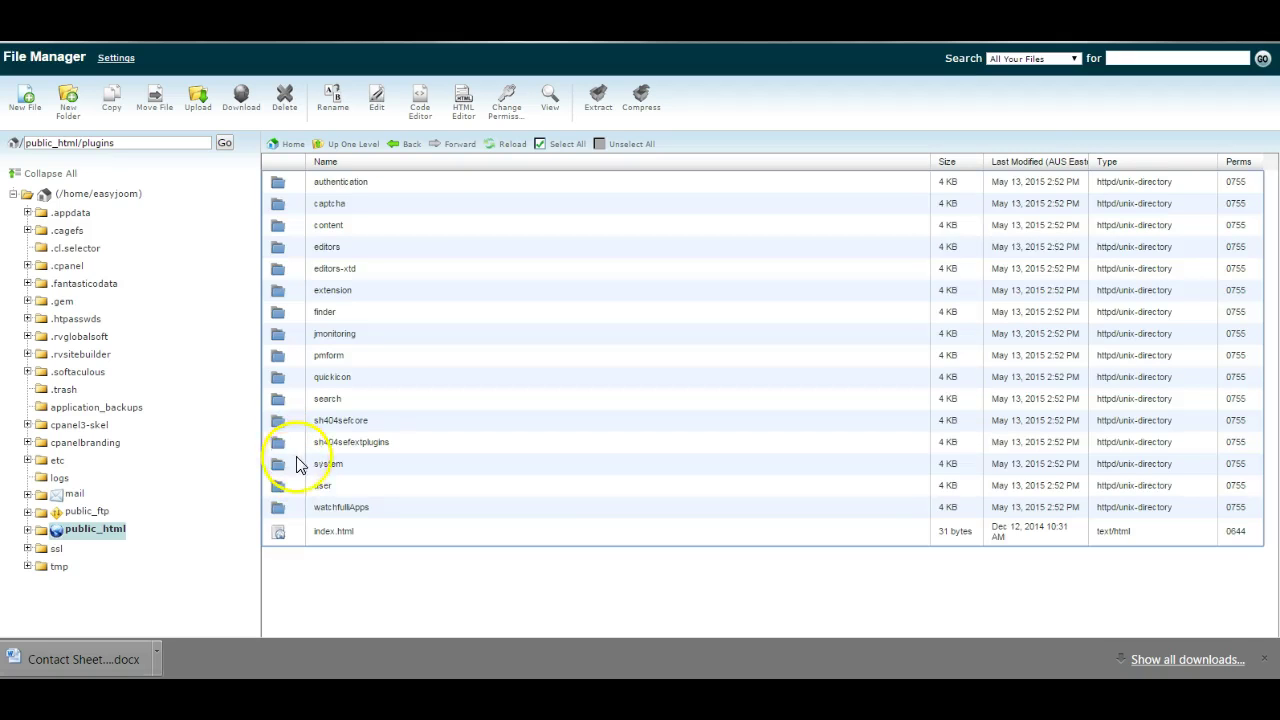
double_click(318, 464)
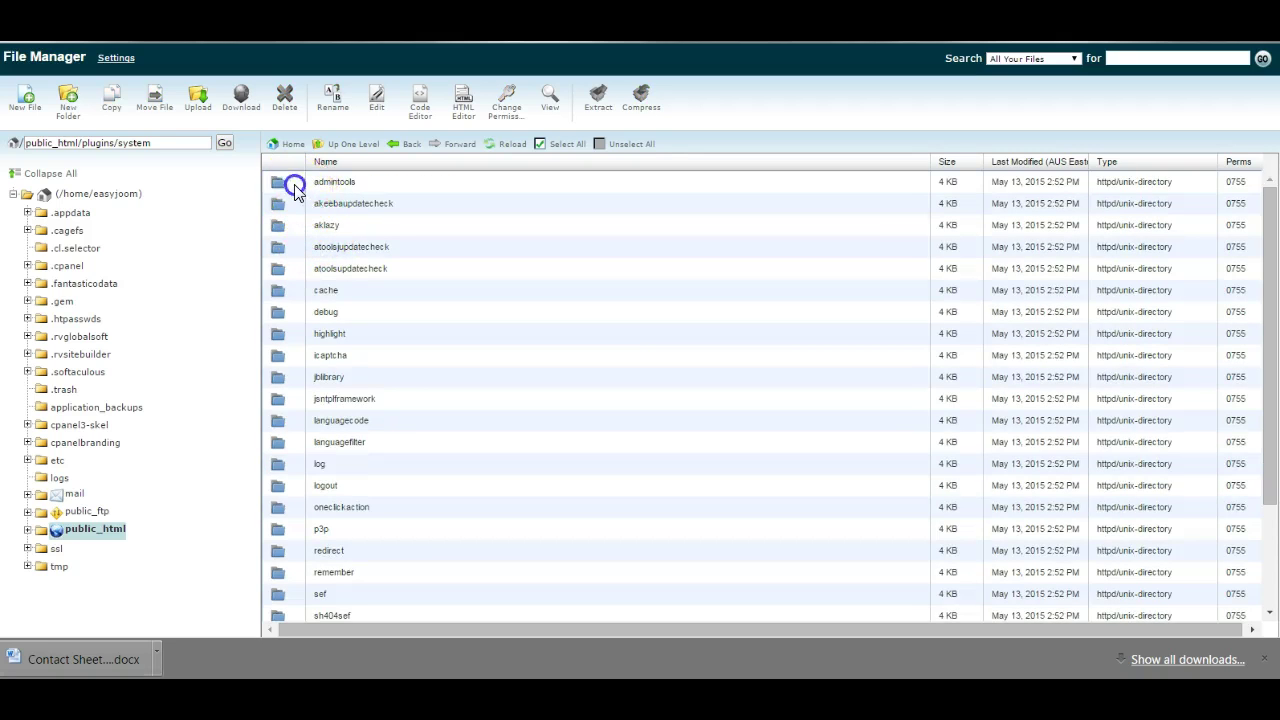
double_click(295, 186)
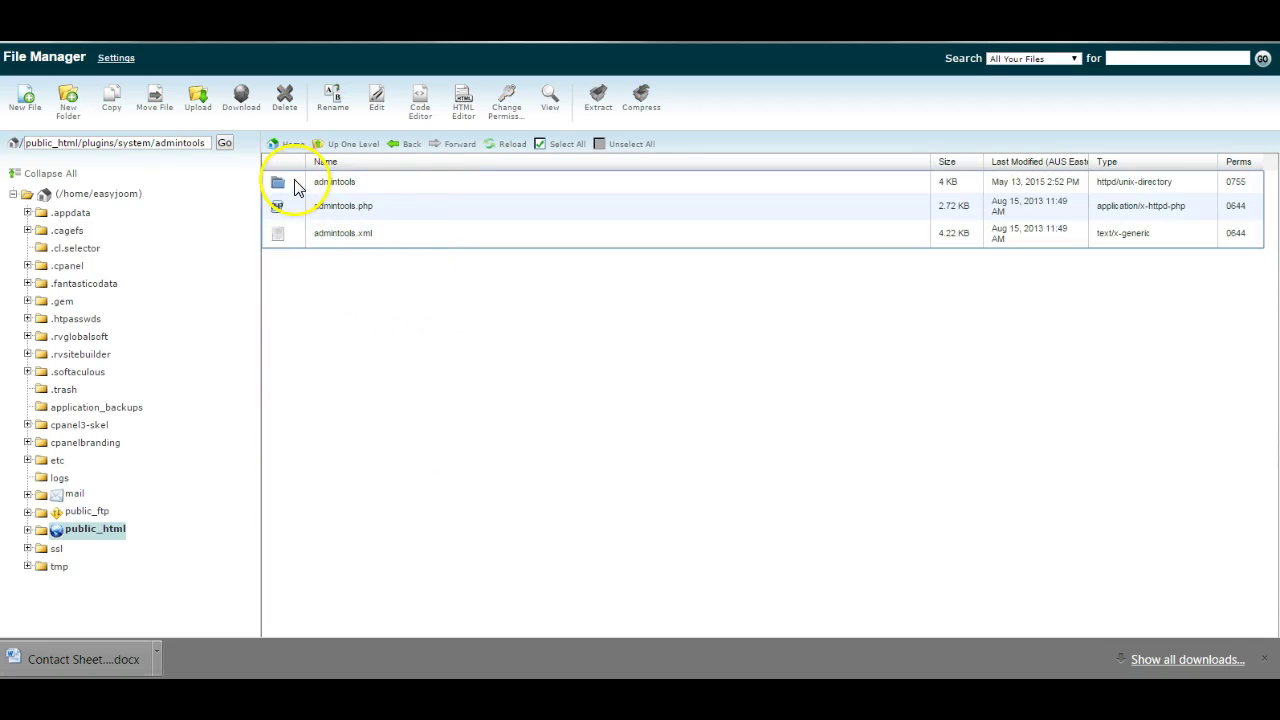
double_click(296, 187)
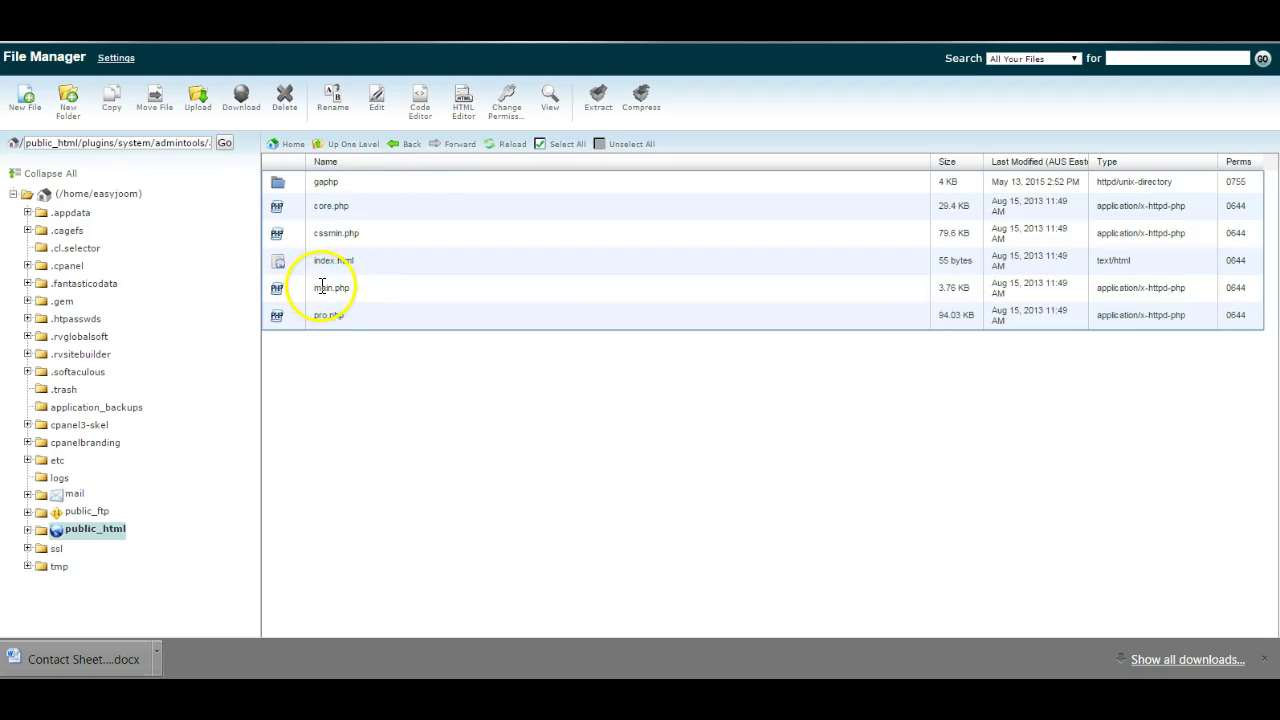
click(325, 287)
click(332, 288)
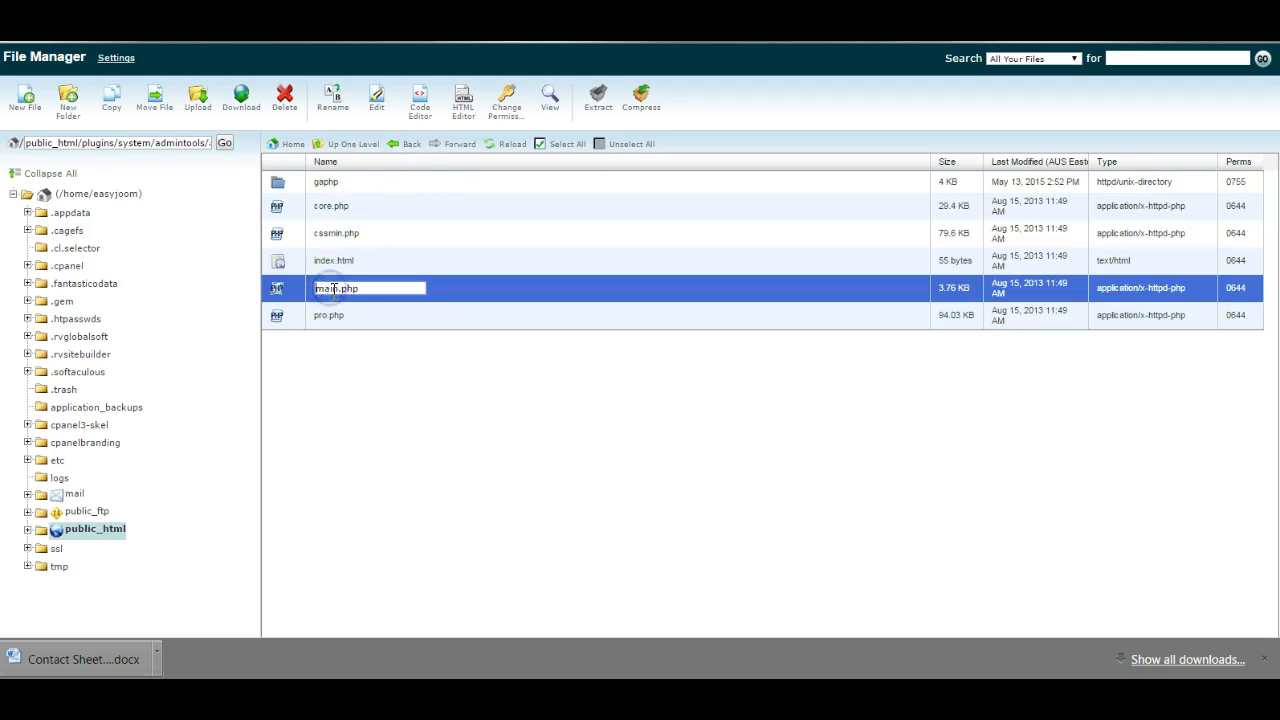
click(333, 289)
text(-disable)
click(450, 426)
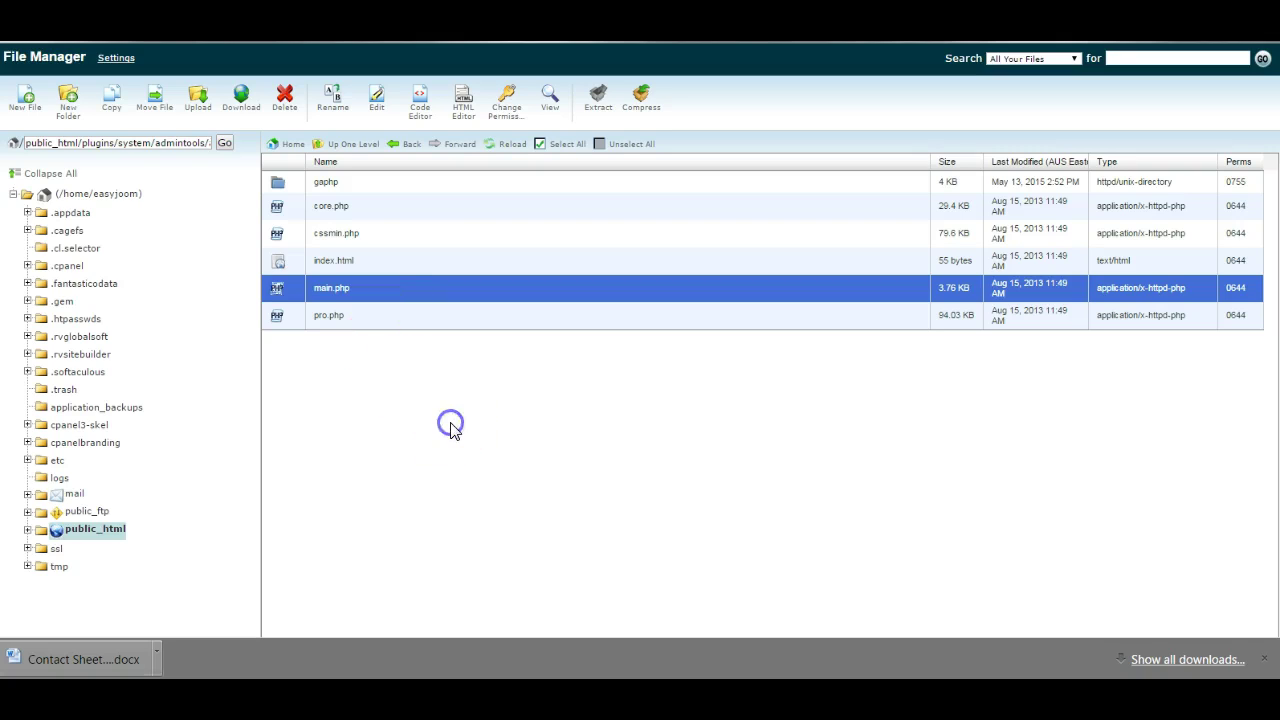
Rename main.php in the inner admintools folder to main-disable.php.
click(323, 288)
click(330, 289)
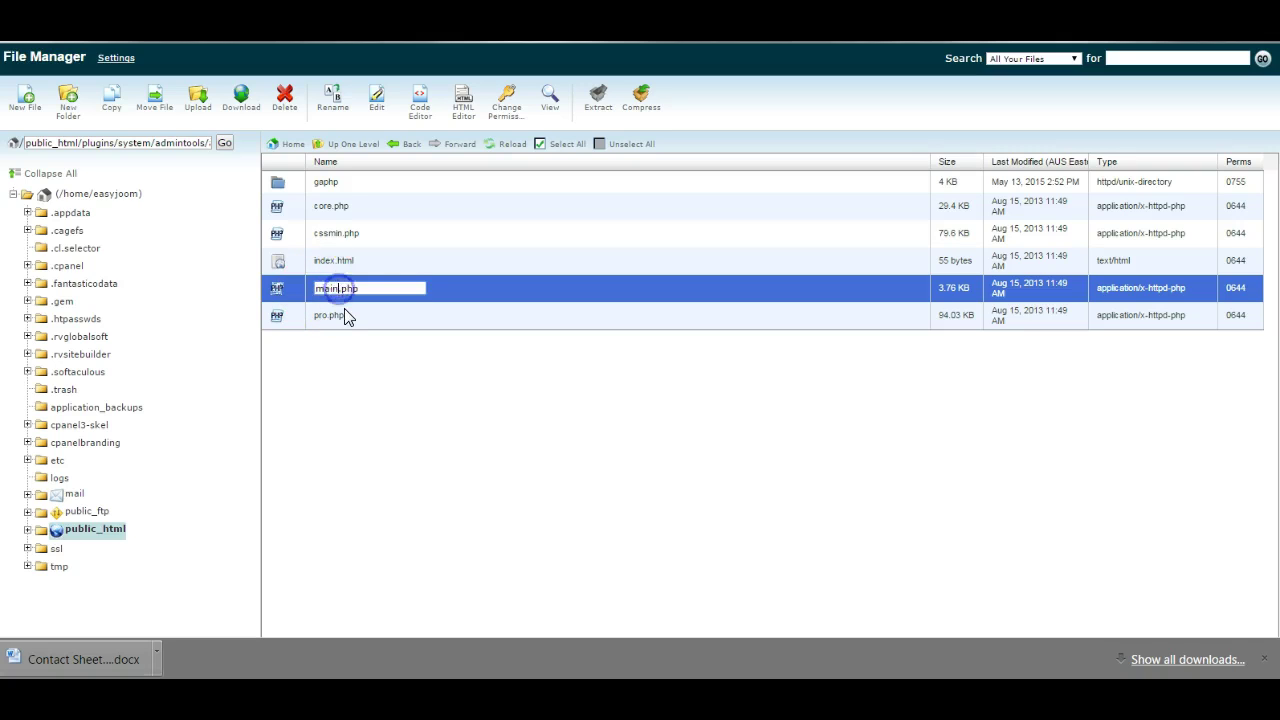
text(-disable)
key(Return)
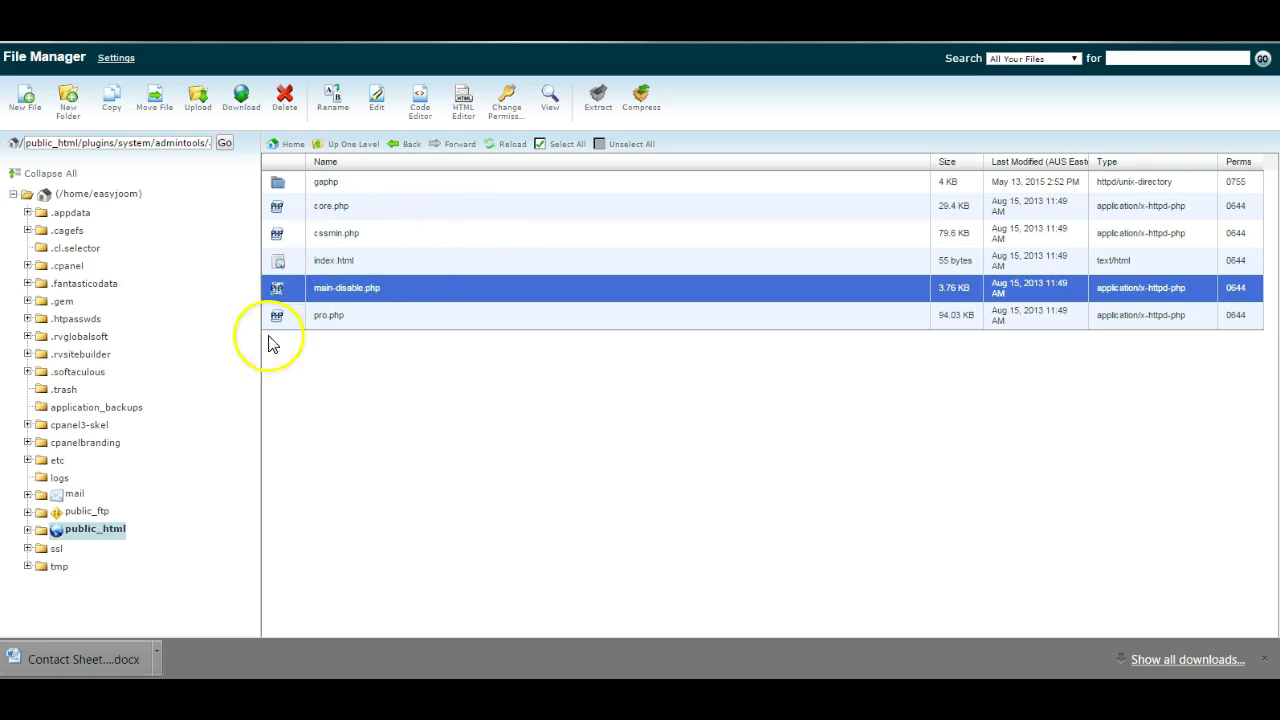
Rename main-disable.php back to main.php.
click(347, 288)
click(347, 288)
click(347, 288)
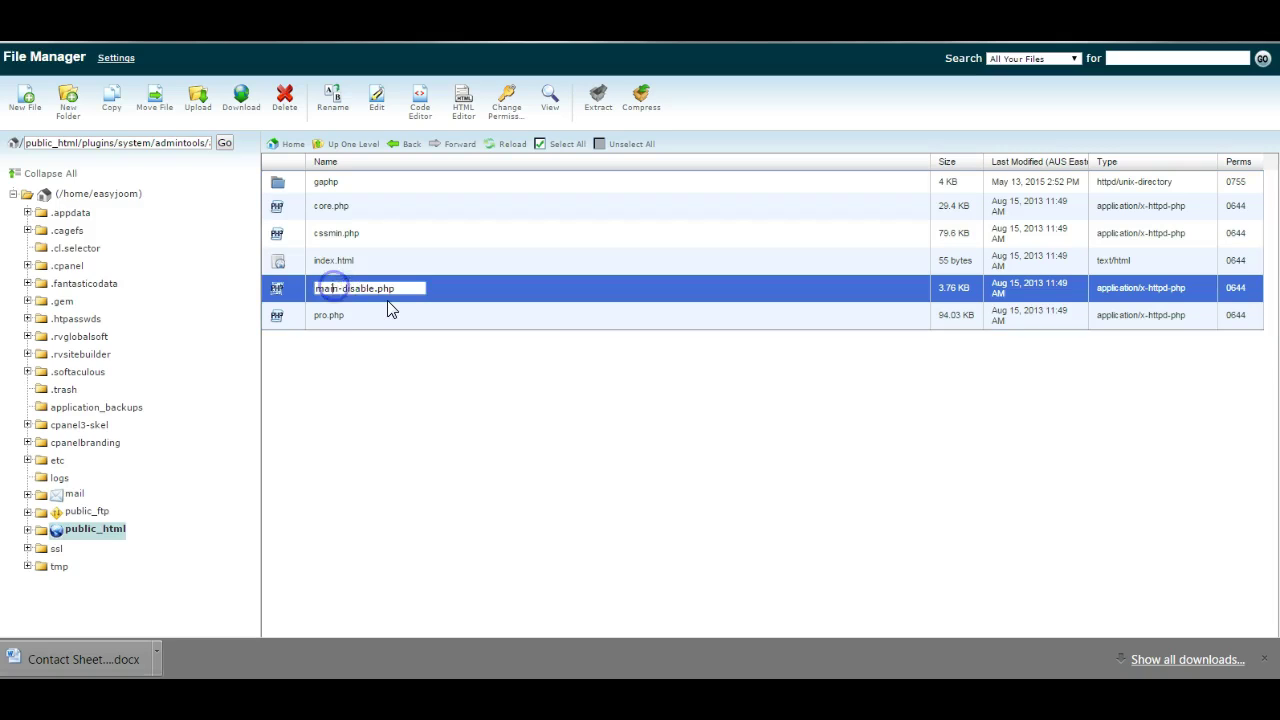
key(shift+Right)
key(shift+Right)
key(shift+Right)
key(shift+Right)
key(shift+Right)
key(Delete)
key(Return)
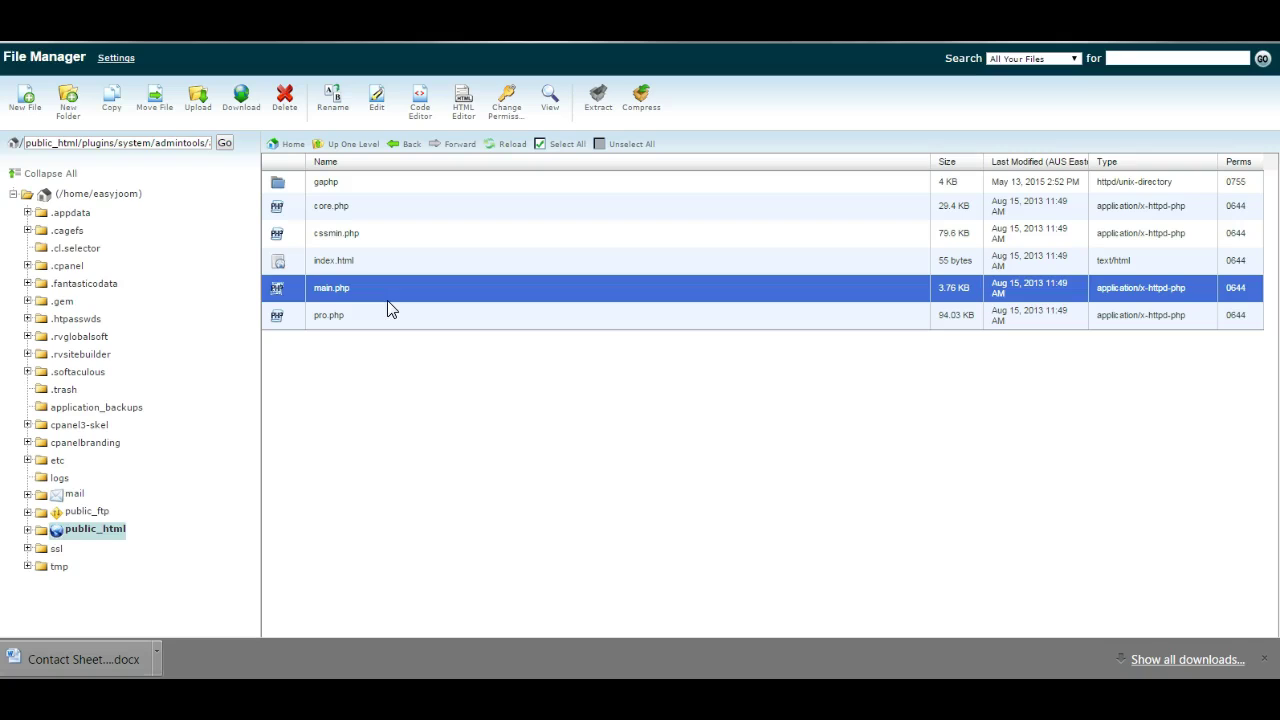